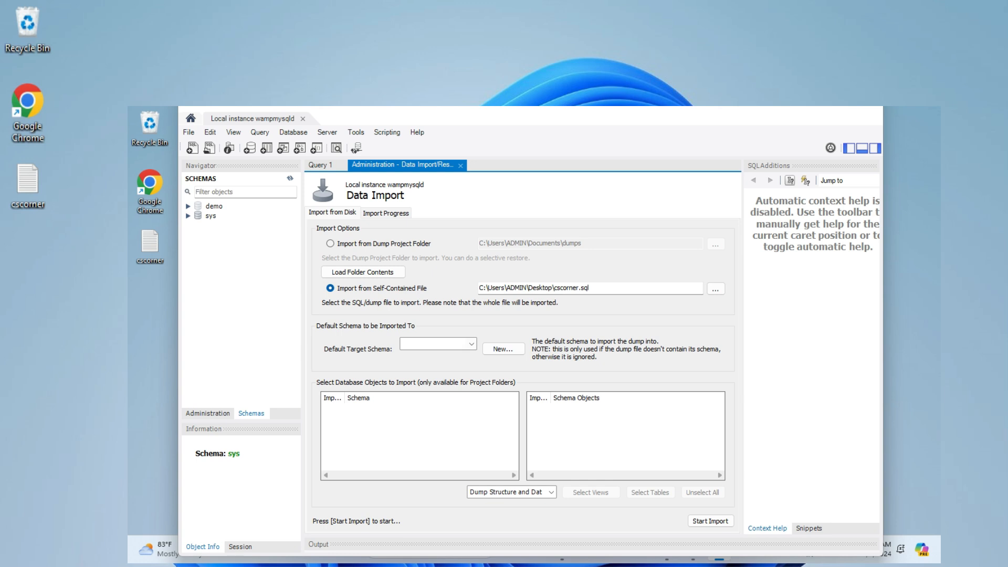
Examine the contents of the cscorner.sql dump file in the text editor, then close it
left_click(438, 344)
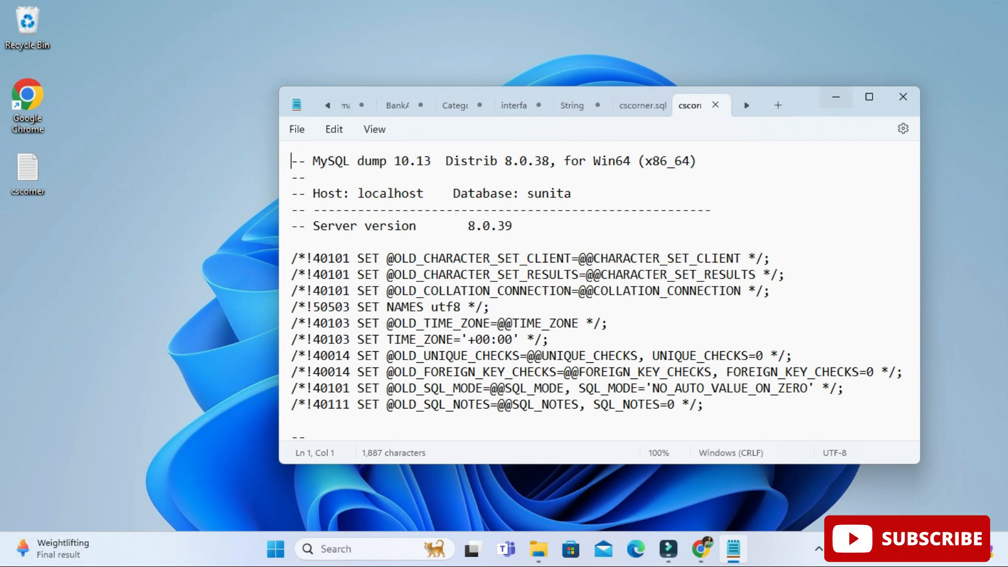
left_click(869, 96)
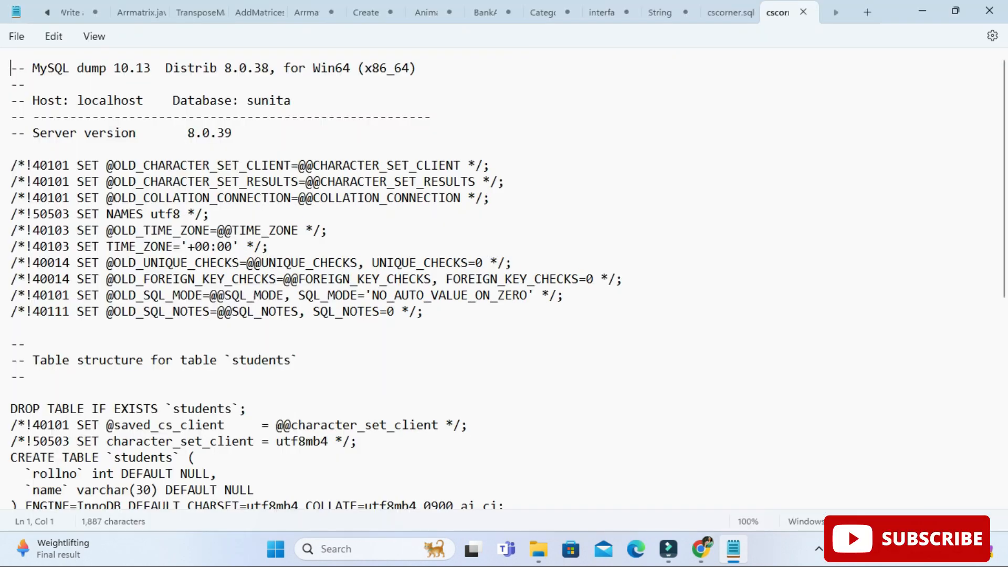
scroll(504, 278, "down", 8)
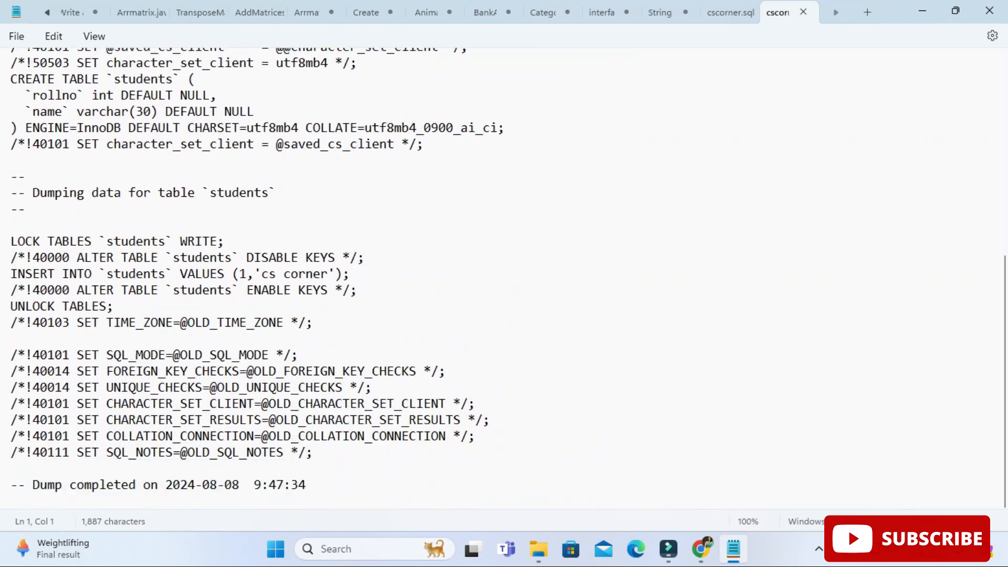
scroll(504, 278, "up", 8)
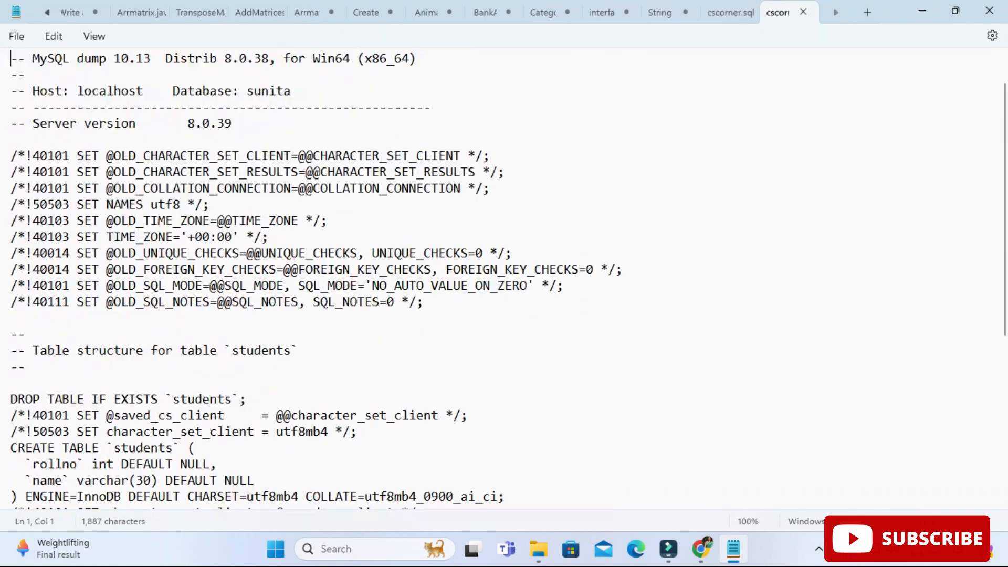
scroll(504, 279, "up", 1)
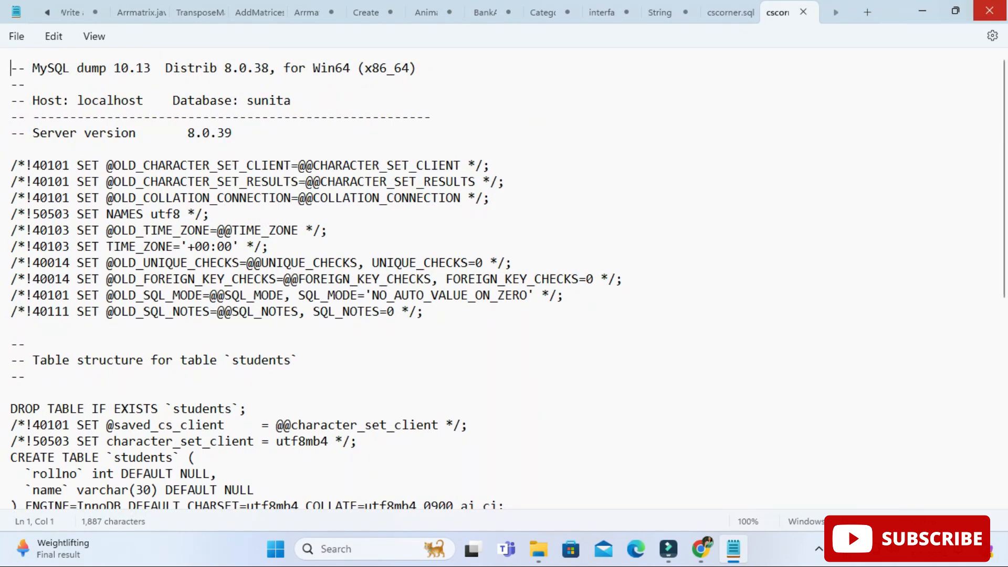
left_click(989, 11)
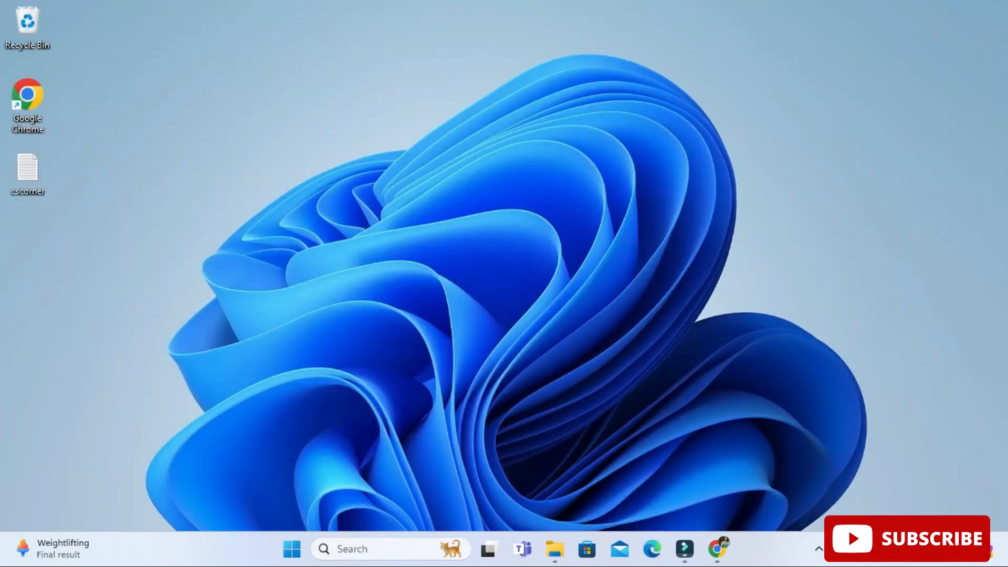
Launch MySQL Workbench and connect to the local instance, entering the root account password
key("super")
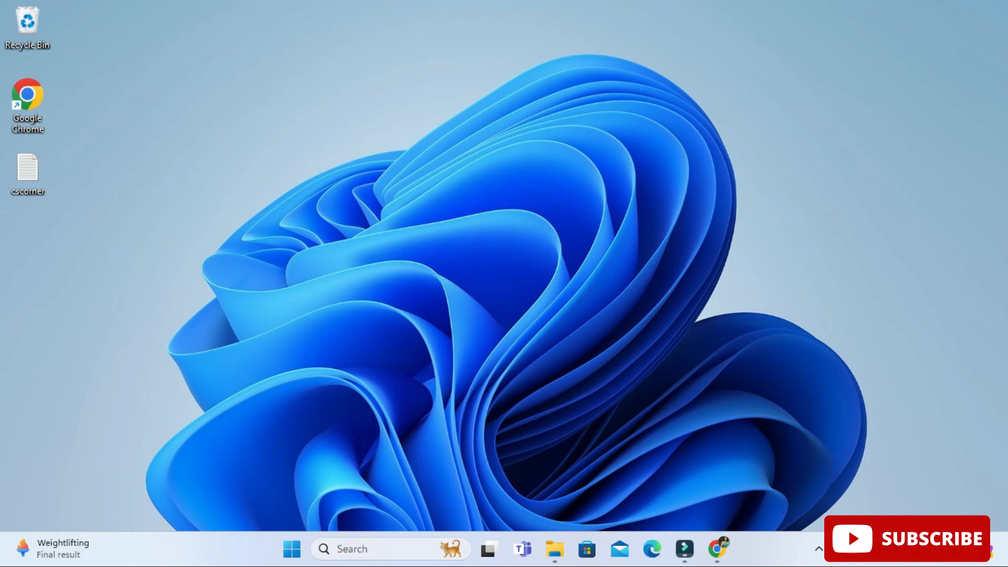
type("work")
key("Return")
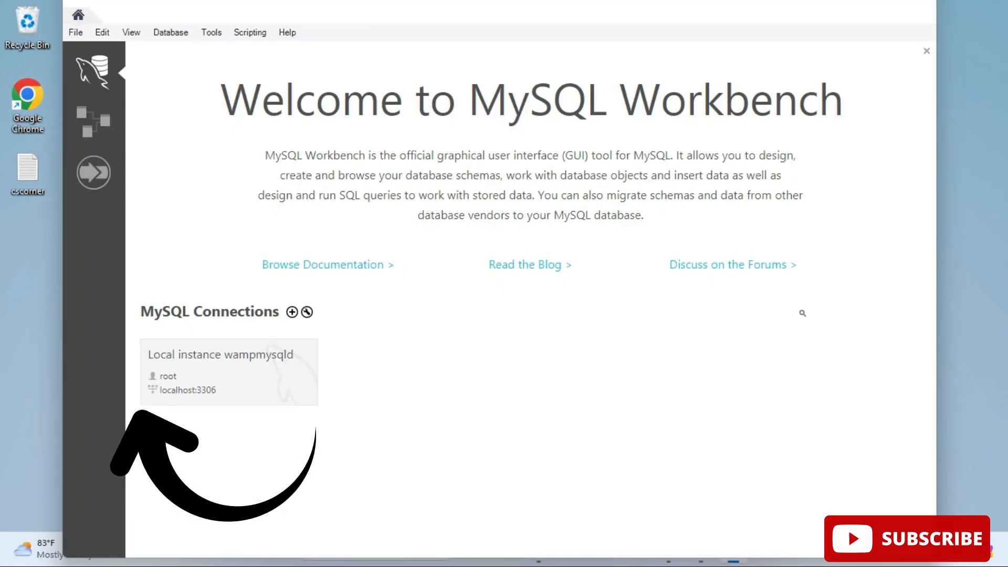
left_click(220, 367)
type("root")
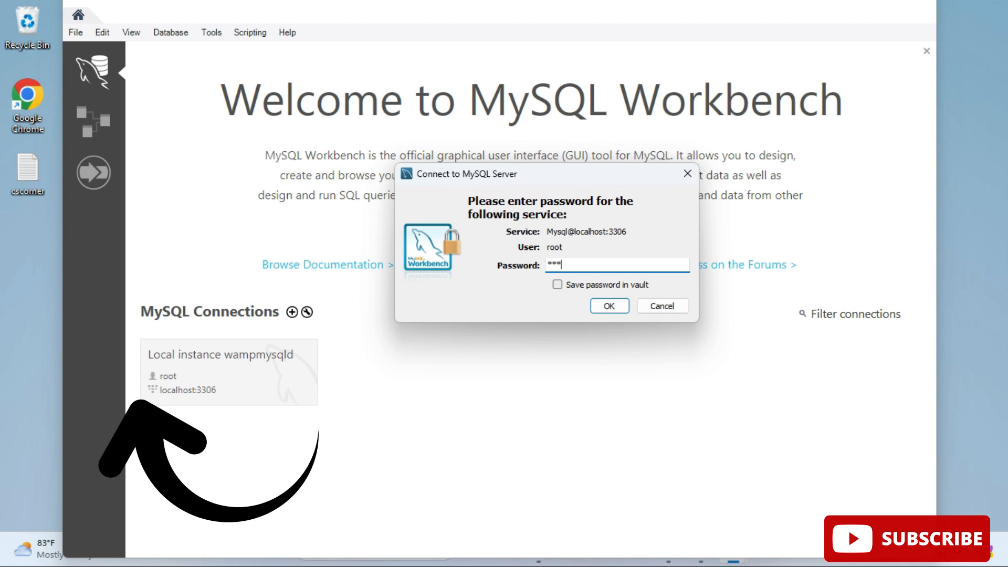
key("Return")
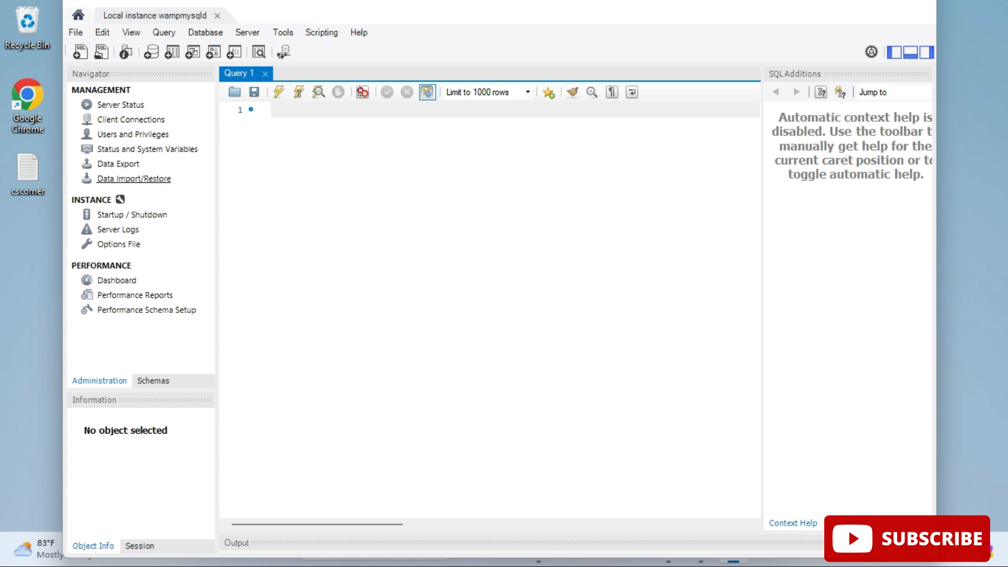
Open Data Import/Restore and choose cscorner.sql from the Desktop as the self-contained import file
left_click(133, 178)
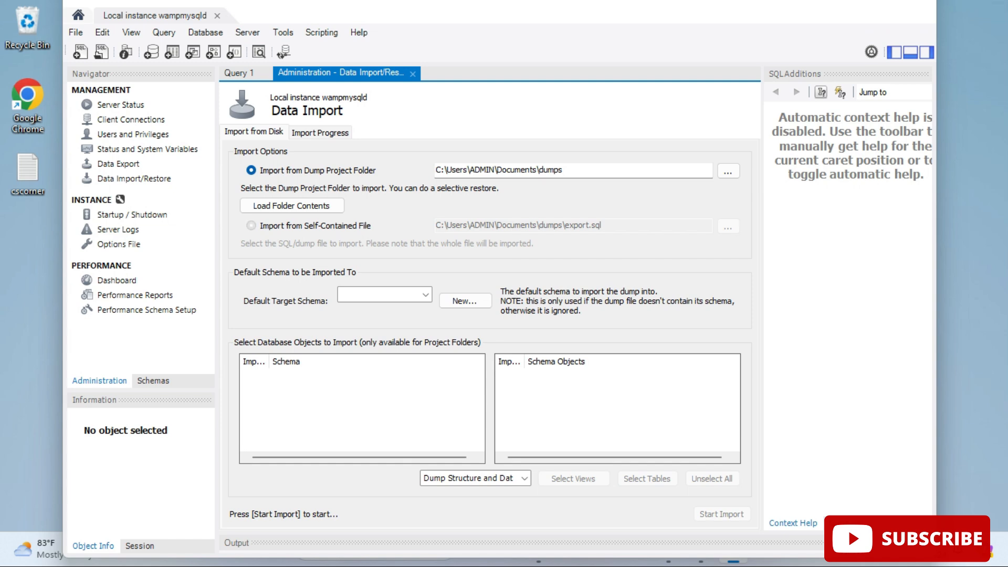
left_click(251, 225)
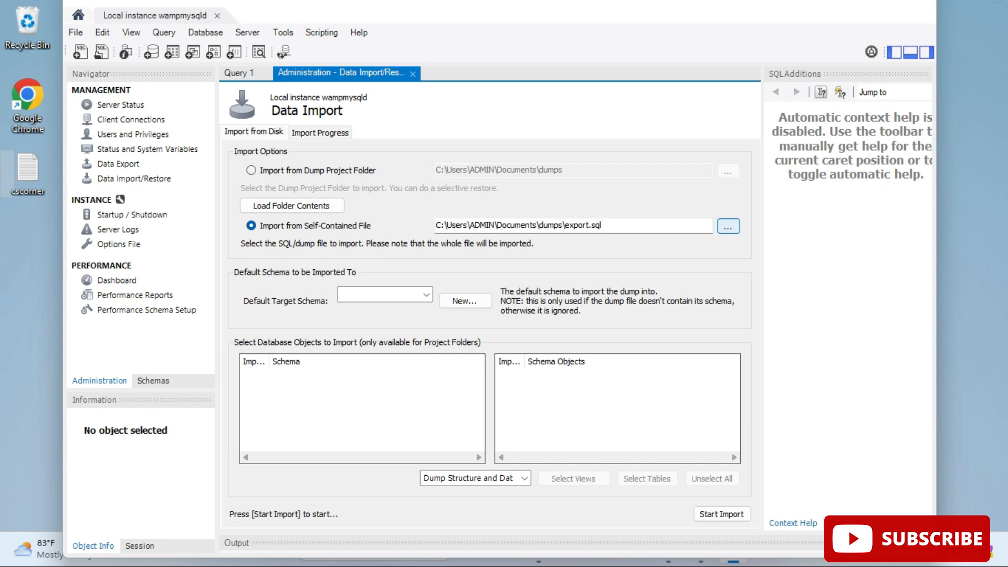
left_click(728, 225)
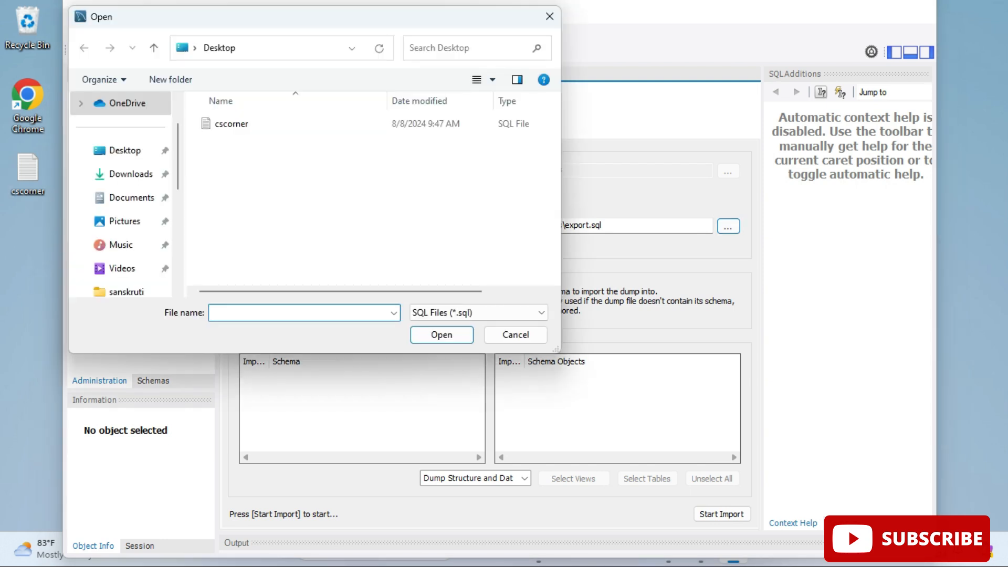
double_click(232, 123)
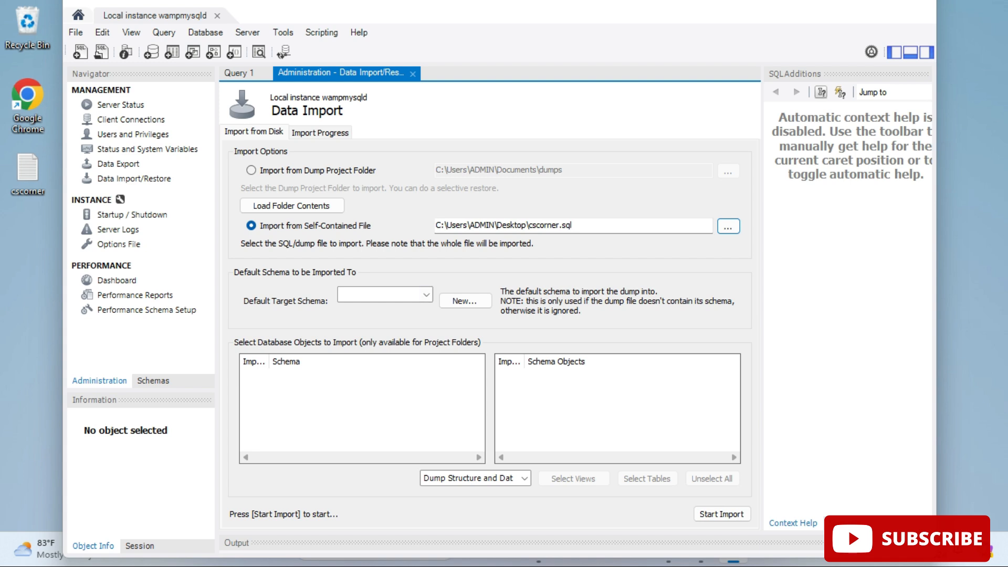
Check the default target schema list and the existing schemas in the navigator
left_click(426, 294)
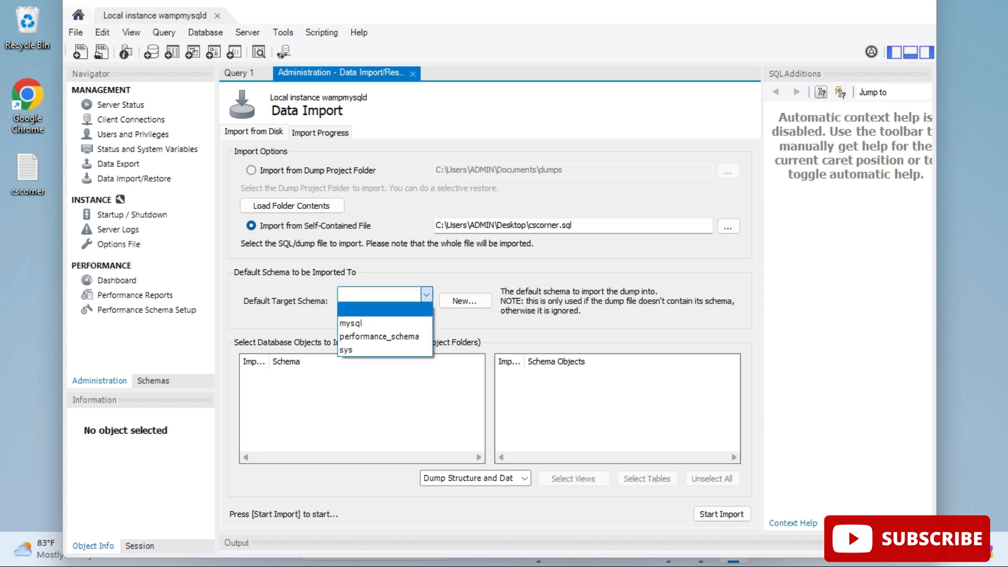
left_click(385, 309)
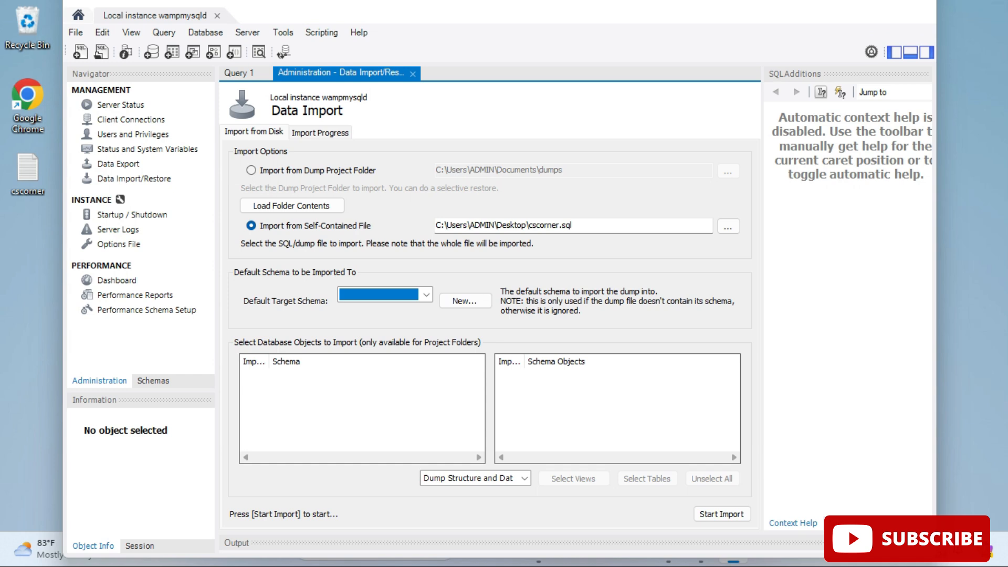
left_click(153, 382)
left_click(75, 124)
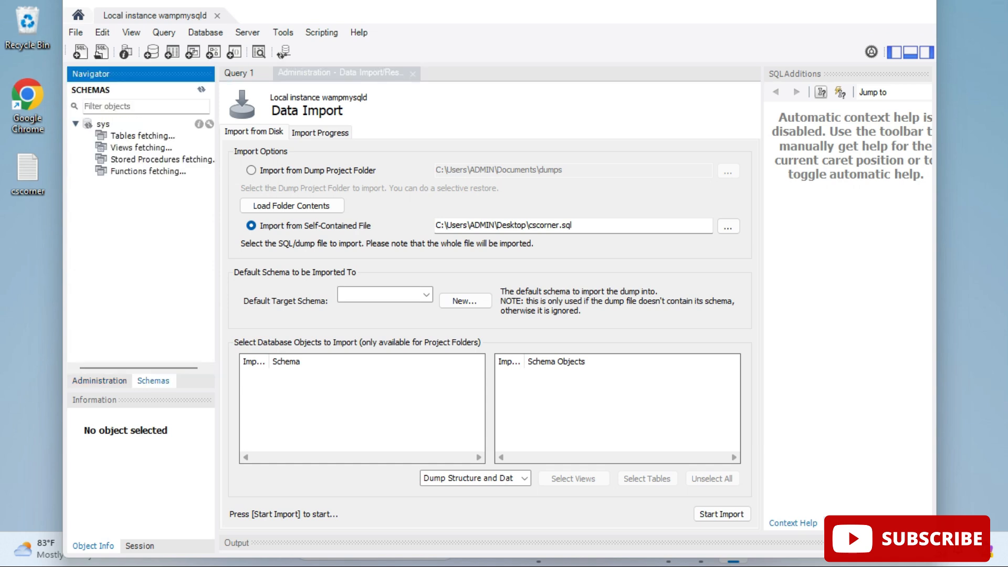
left_click(123, 136)
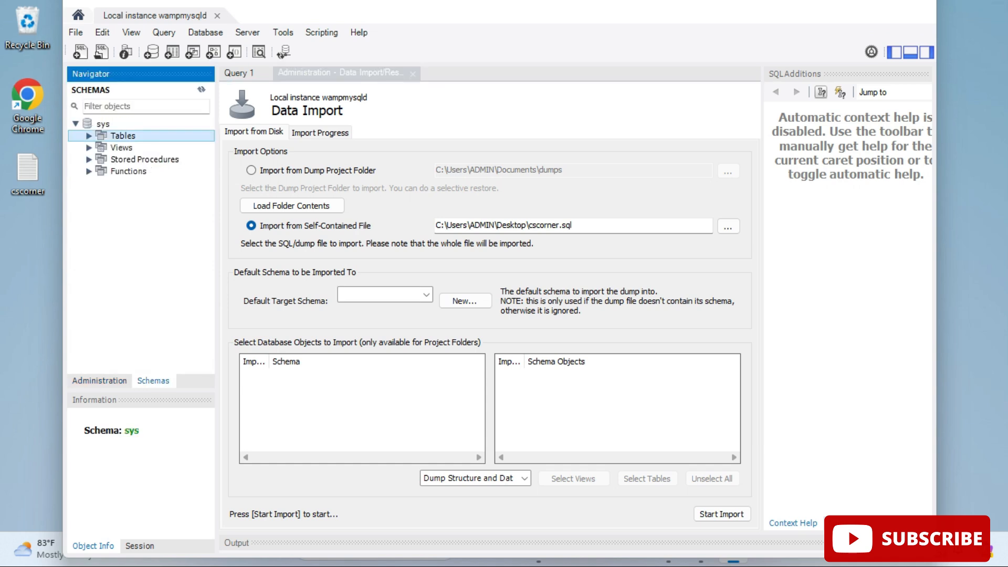
left_click(75, 125)
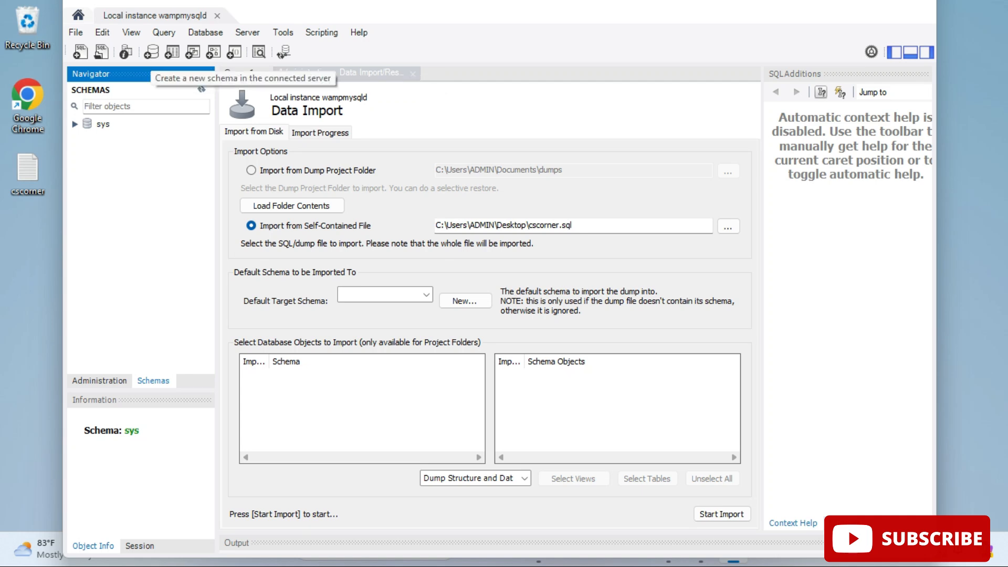
Create a new schema named demo and apply the script to the database
left_click(151, 51)
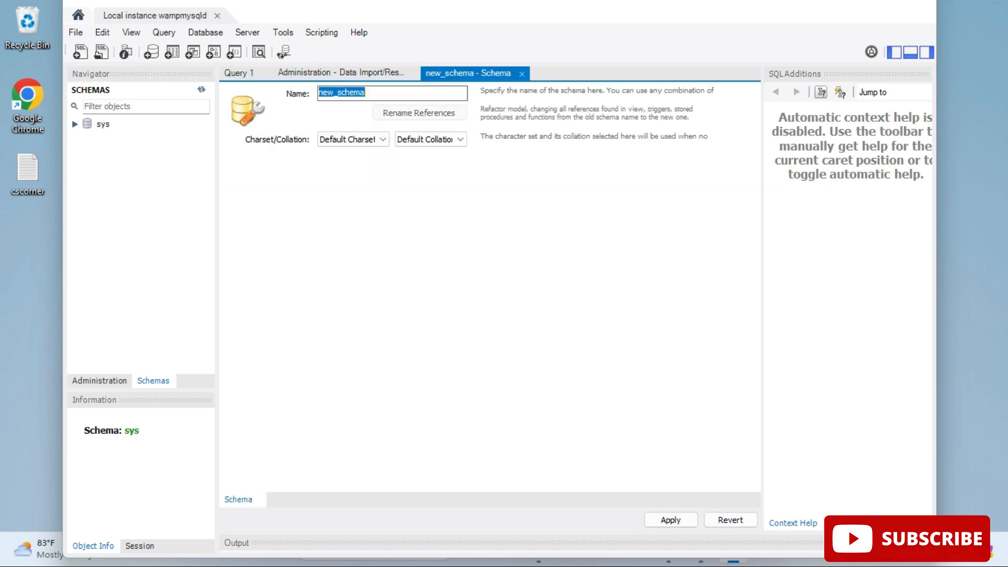
type("demo")
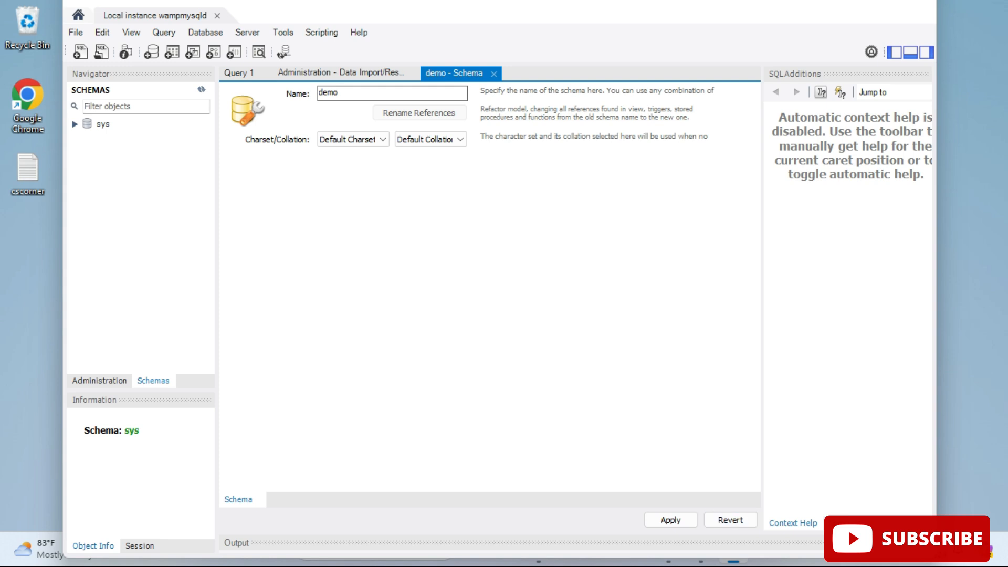
left_click(671, 520)
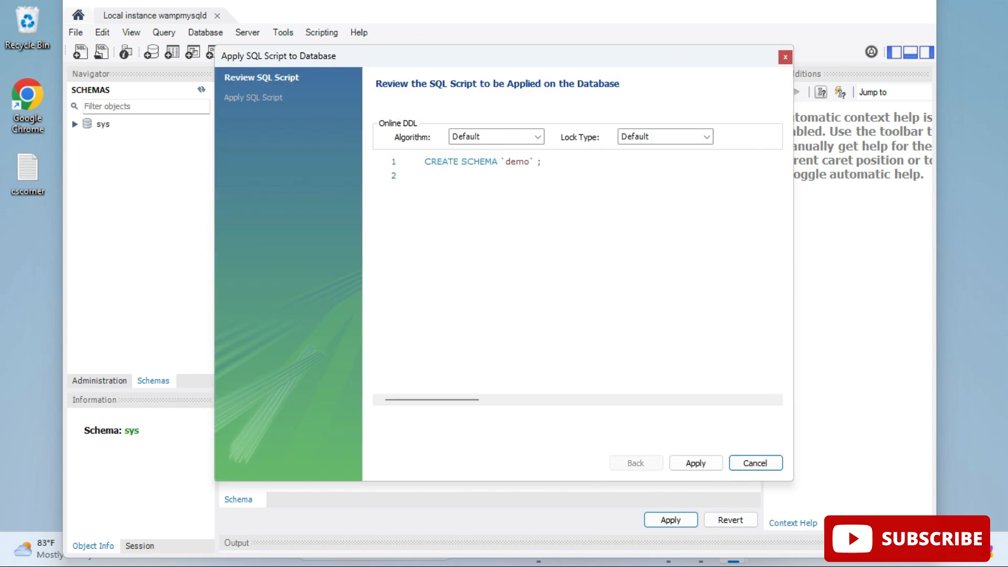
left_click(696, 463)
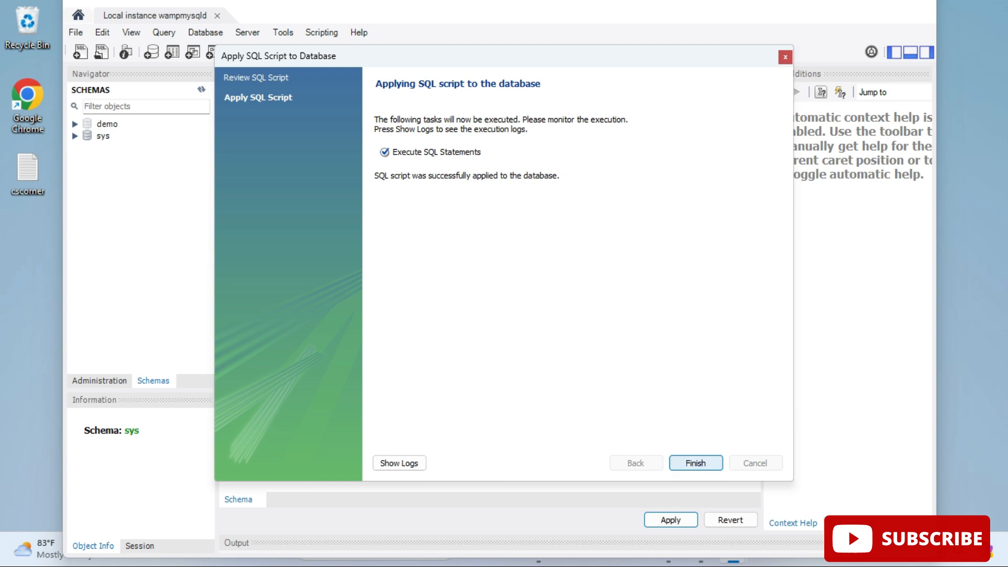
left_click(695, 463)
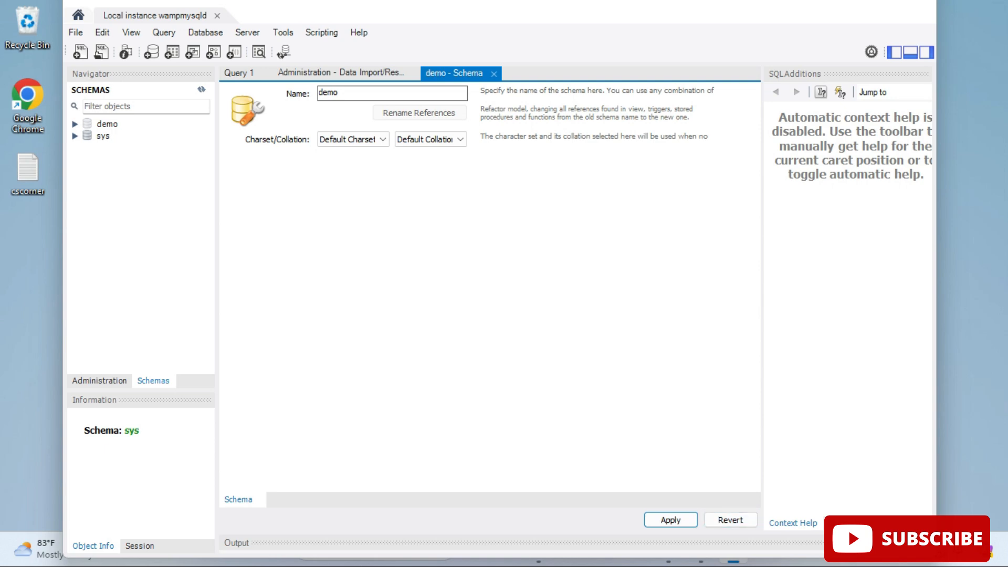
Close the Data Import tab and reopen Data Import/Restore from the administration navigator
left_click(494, 74)
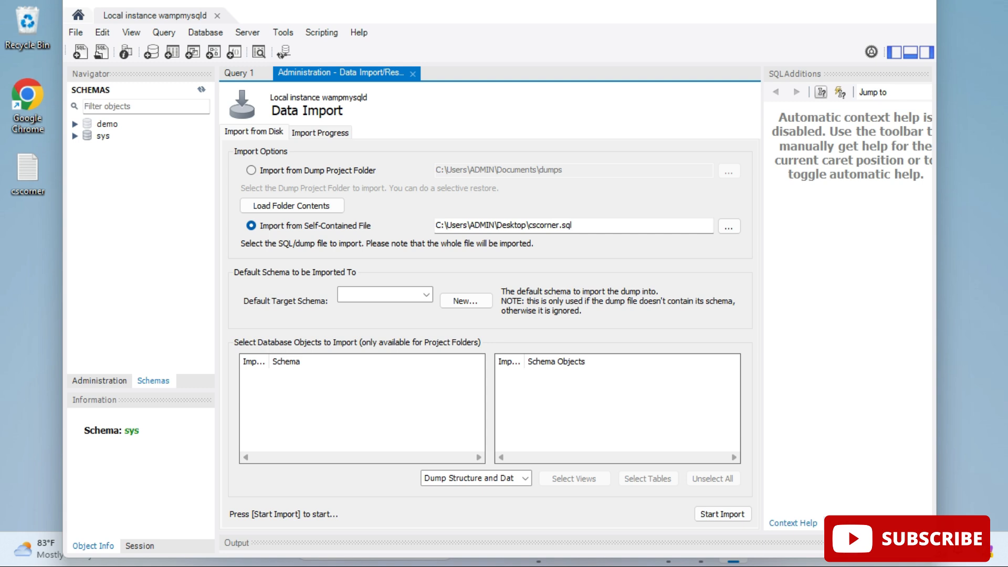
left_click(427, 295)
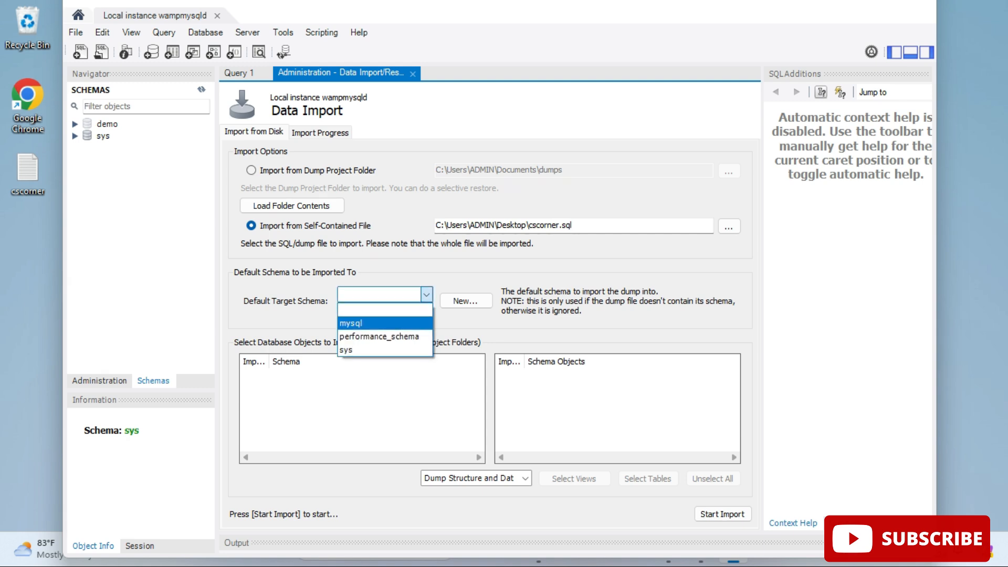
left_click(384, 309)
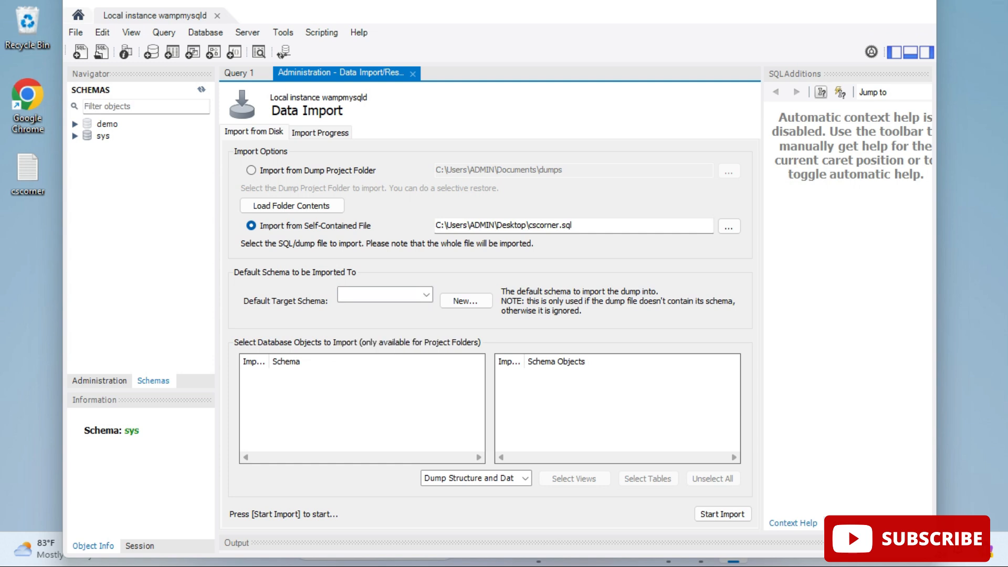
left_click(413, 74)
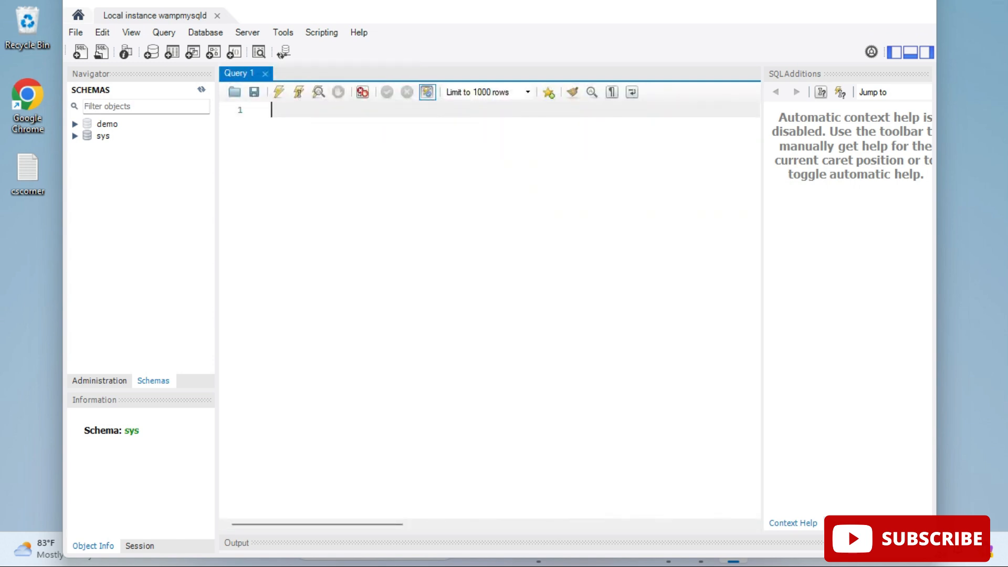
left_click(99, 381)
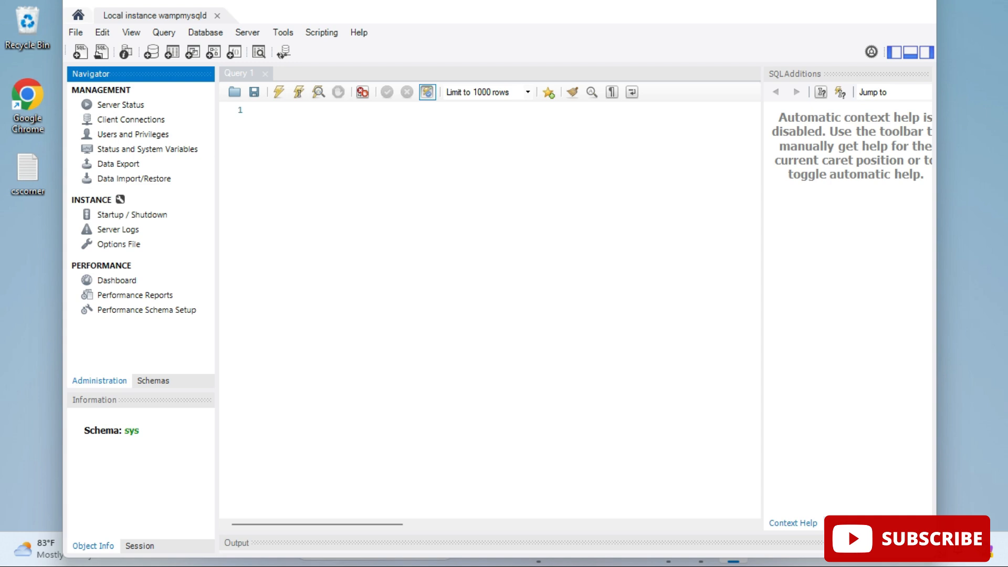
left_click(134, 178)
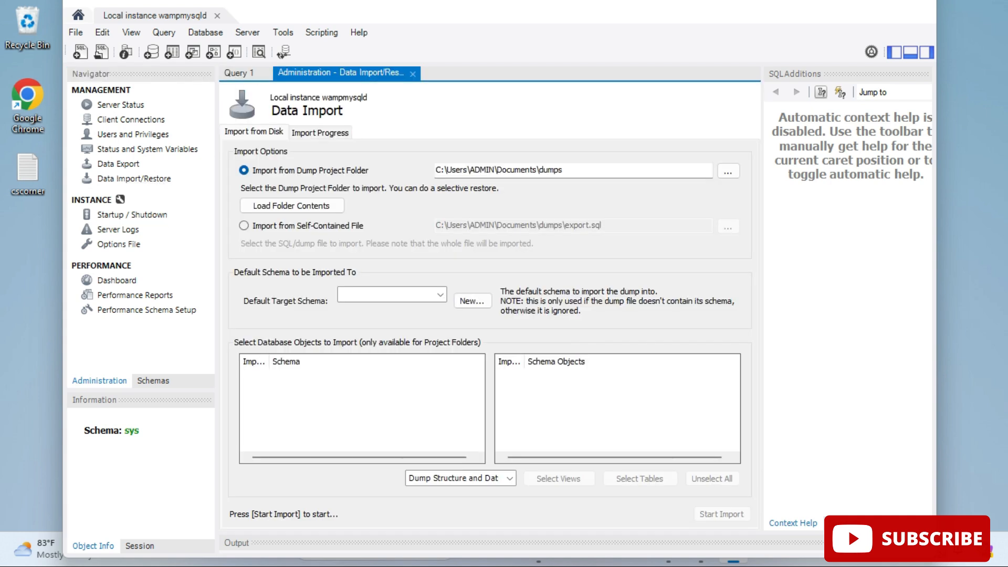
Select cscorner.sql from the Desktop as the self-contained import file and set the default target schema to demo
left_click(244, 226)
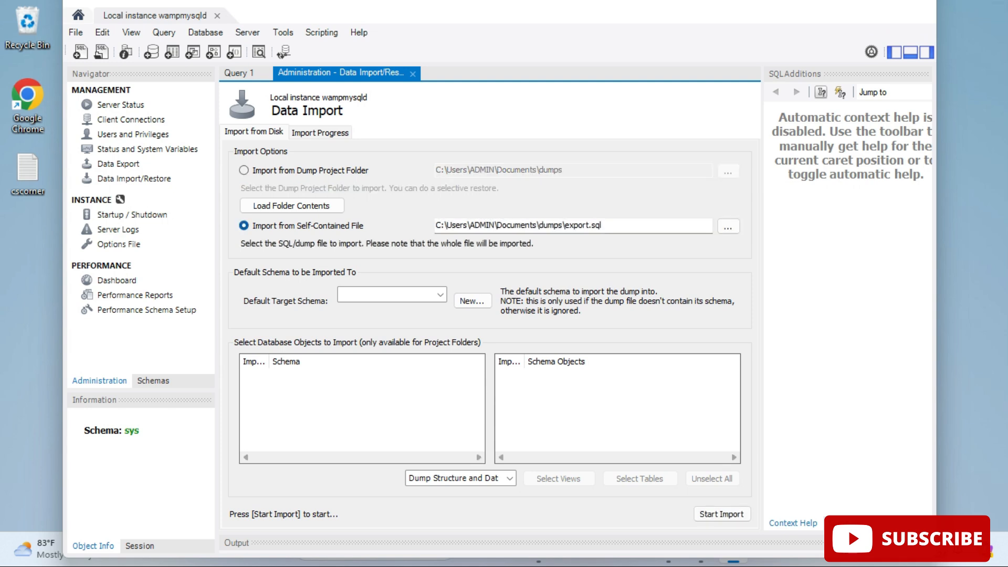
left_click(728, 227)
left_click(232, 124)
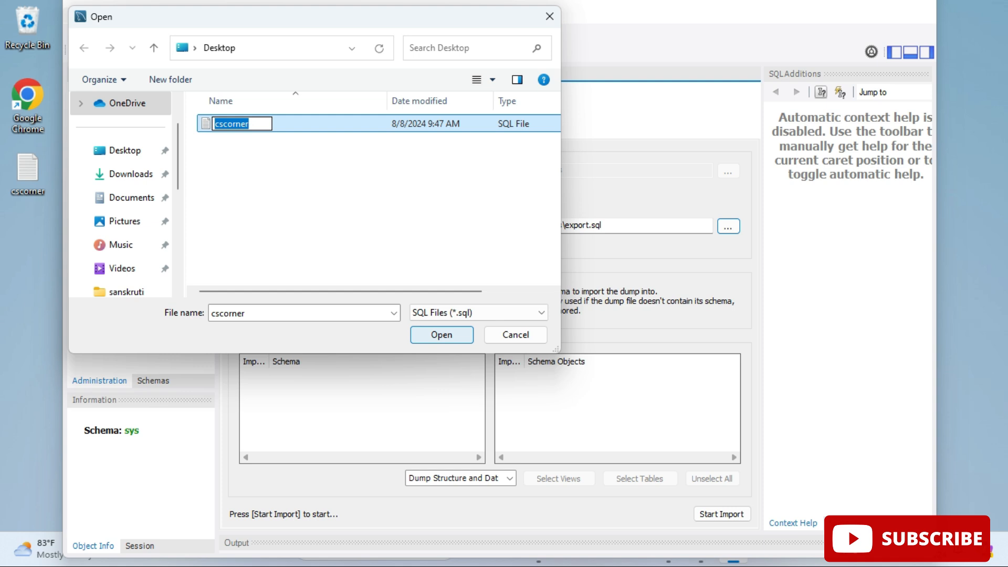
left_click(441, 335)
left_click(441, 335)
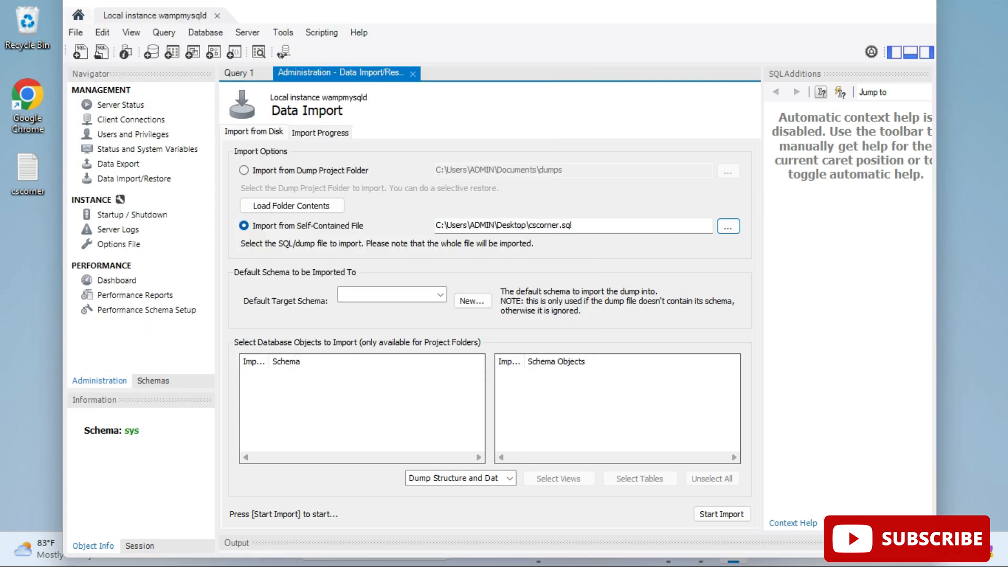
left_click(440, 294)
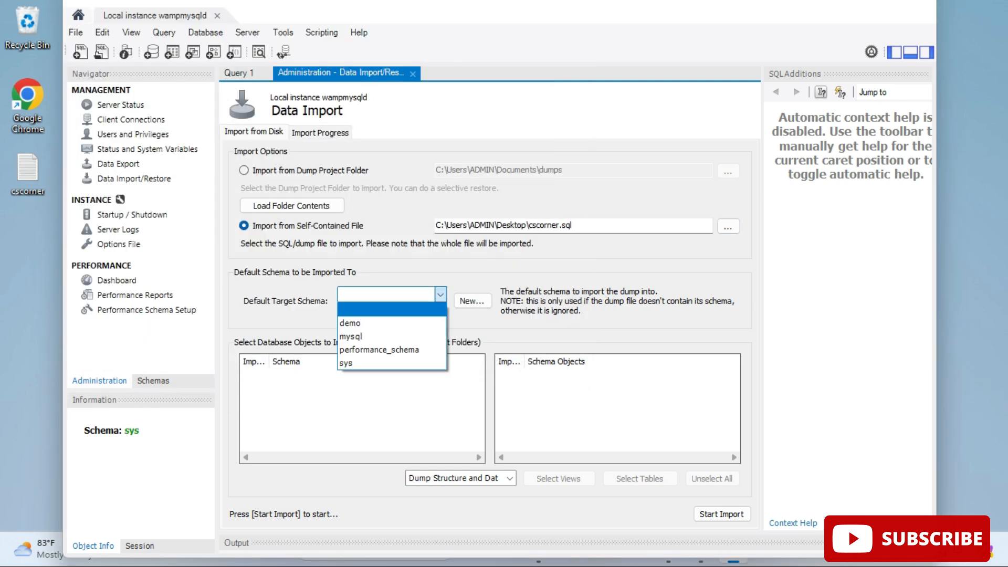
left_click(362, 324)
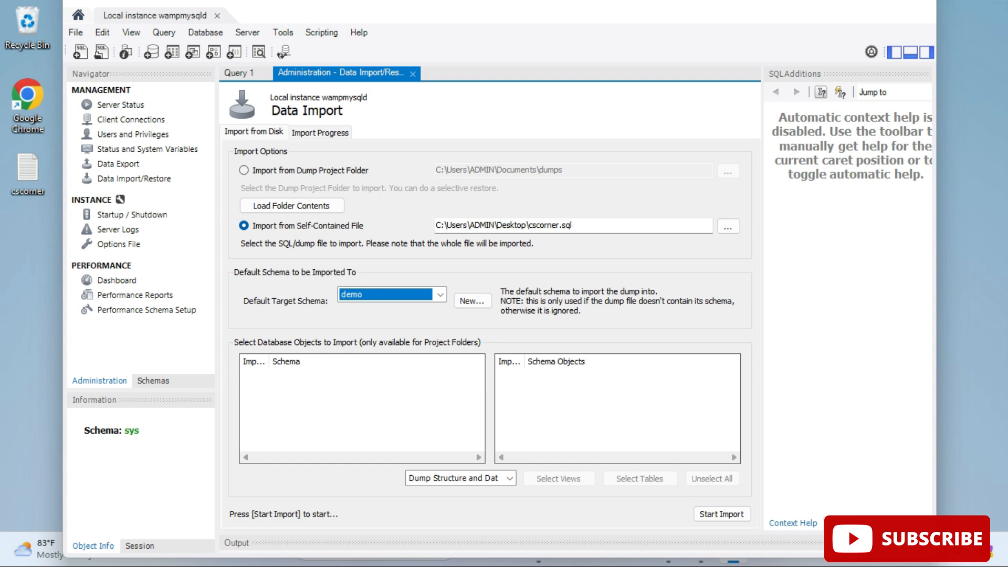
Start the import of cscorner.sql into the demo schema, then close the Data Import tab
left_click(722, 514)
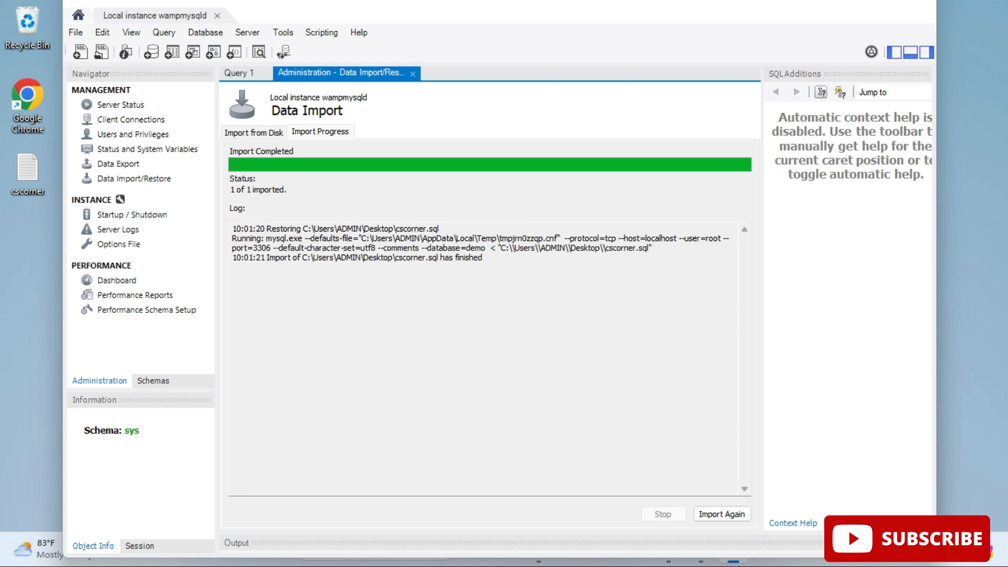
left_click(153, 381)
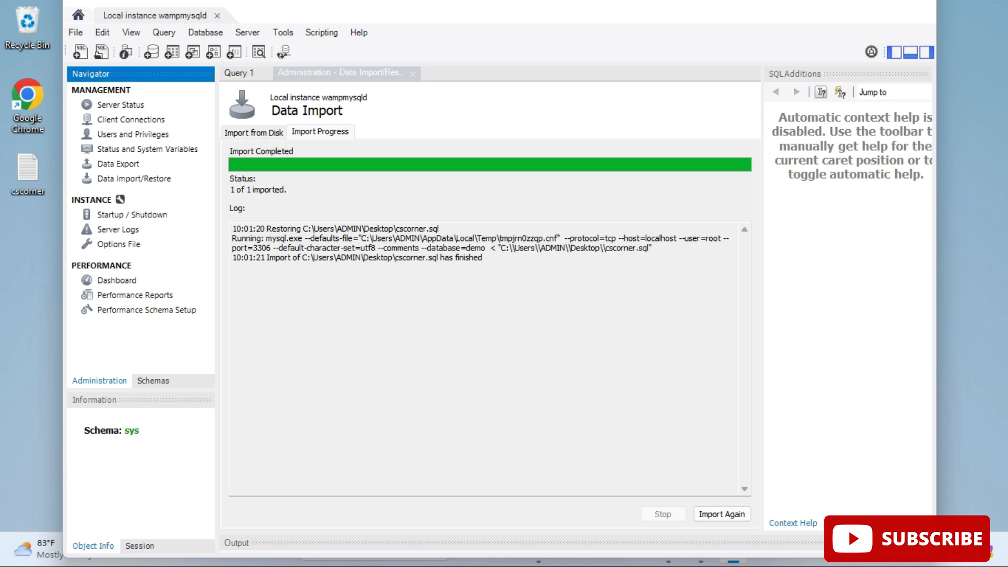
left_click(412, 74)
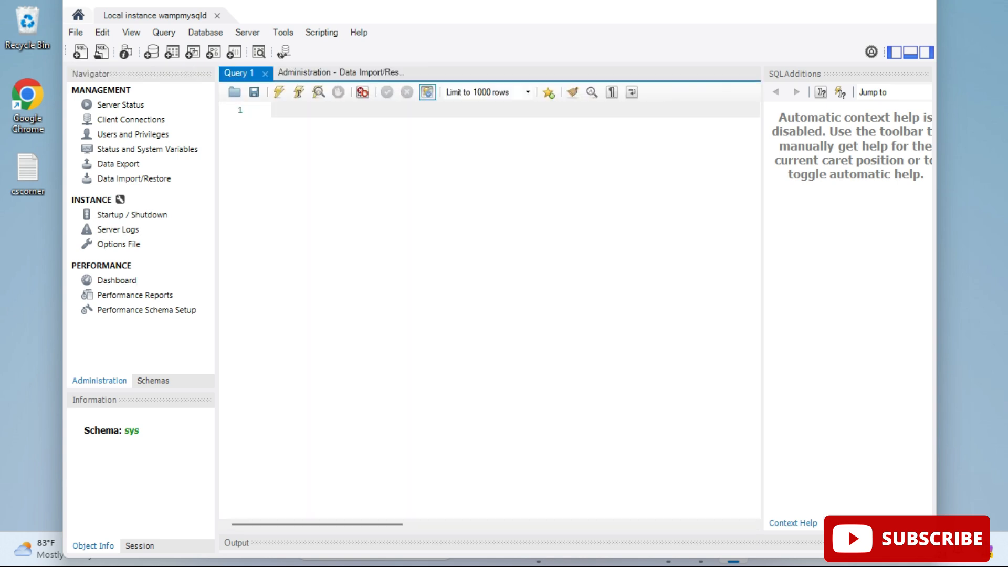
Expand the students table's columns in the demo schema and view its rows with Select Rows - Limit 1000
left_click(153, 381)
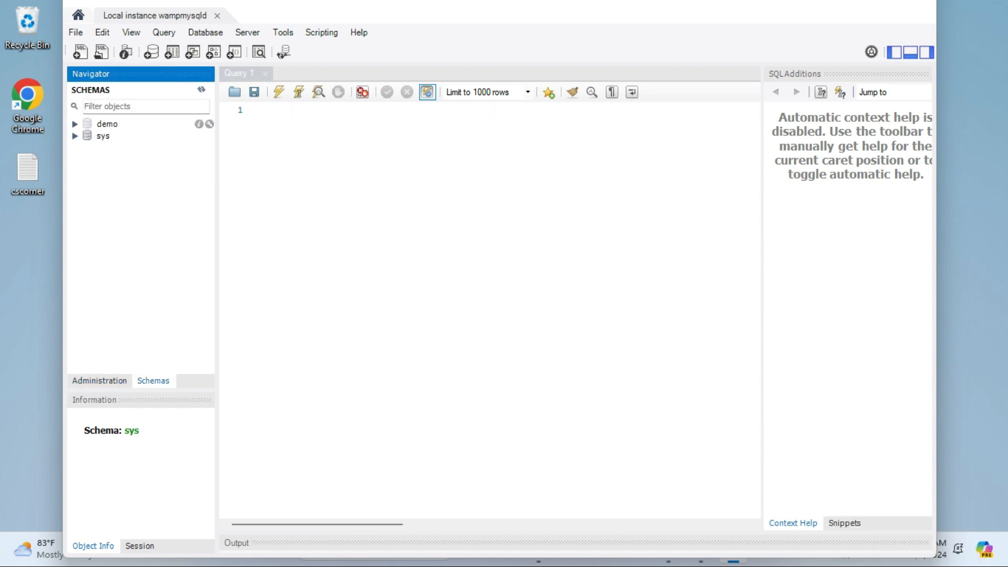
left_click(76, 124)
left_click(123, 136)
left_click(89, 135)
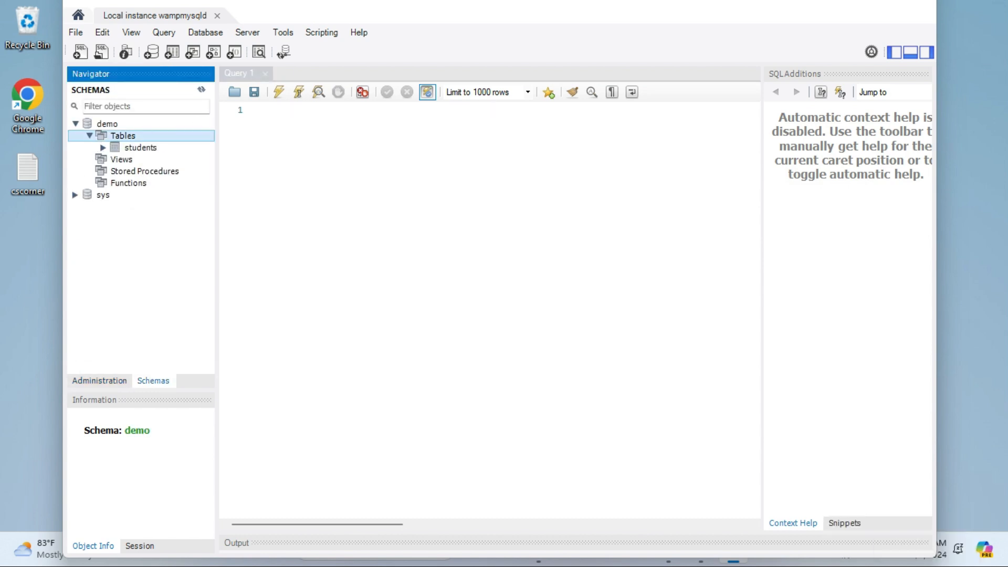
left_click(103, 147)
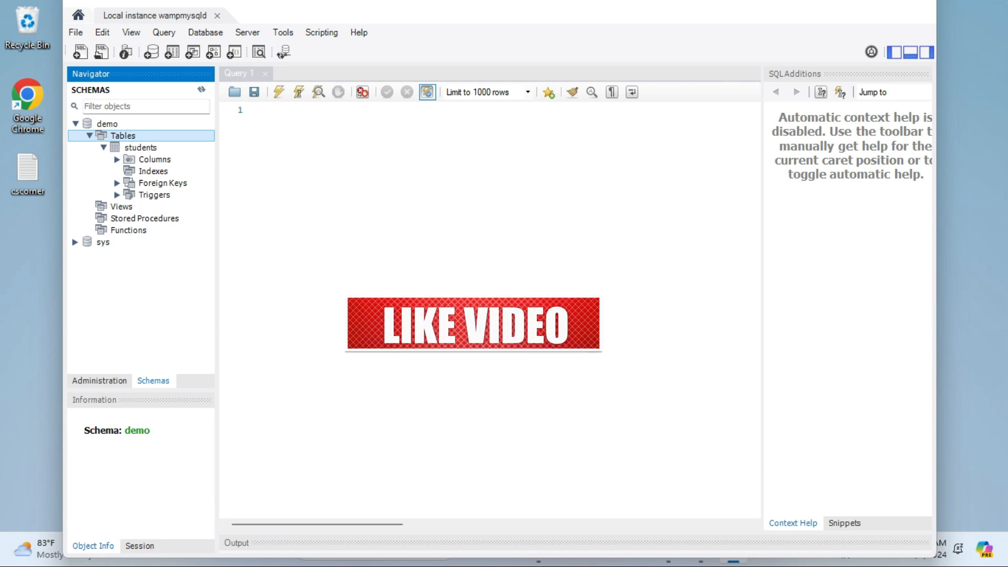
left_click(141, 147)
left_click(117, 160)
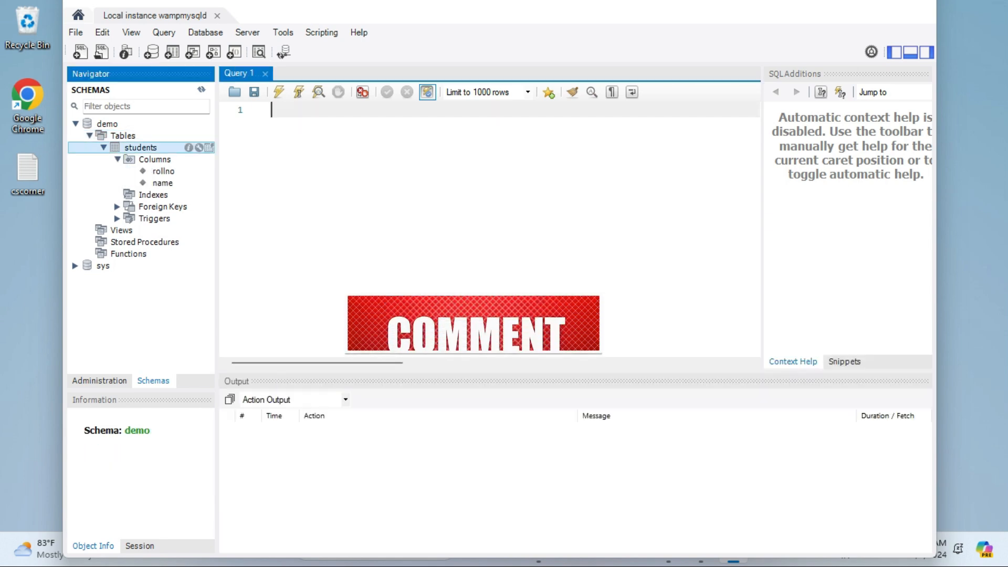
right_click(141, 148)
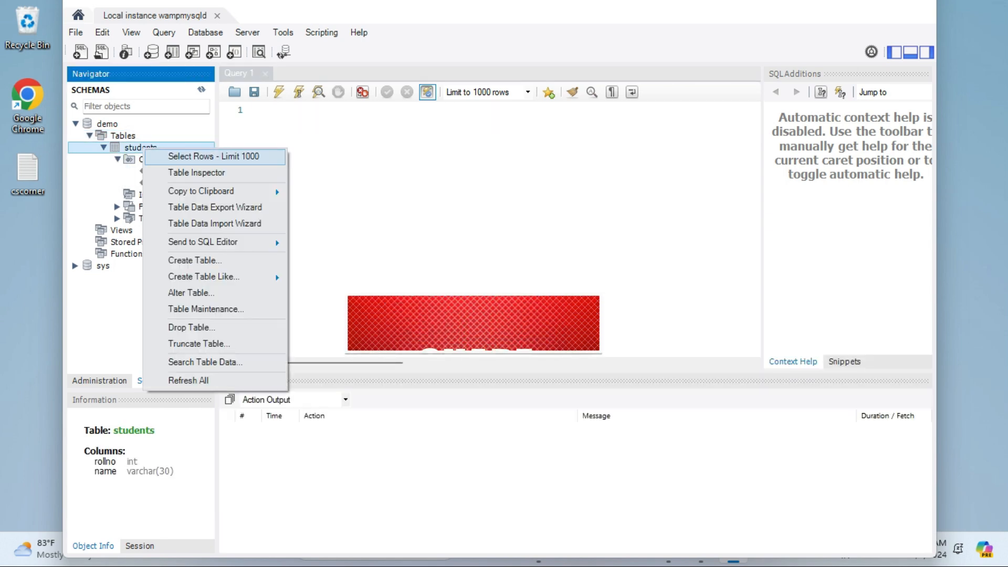
left_click(214, 156)
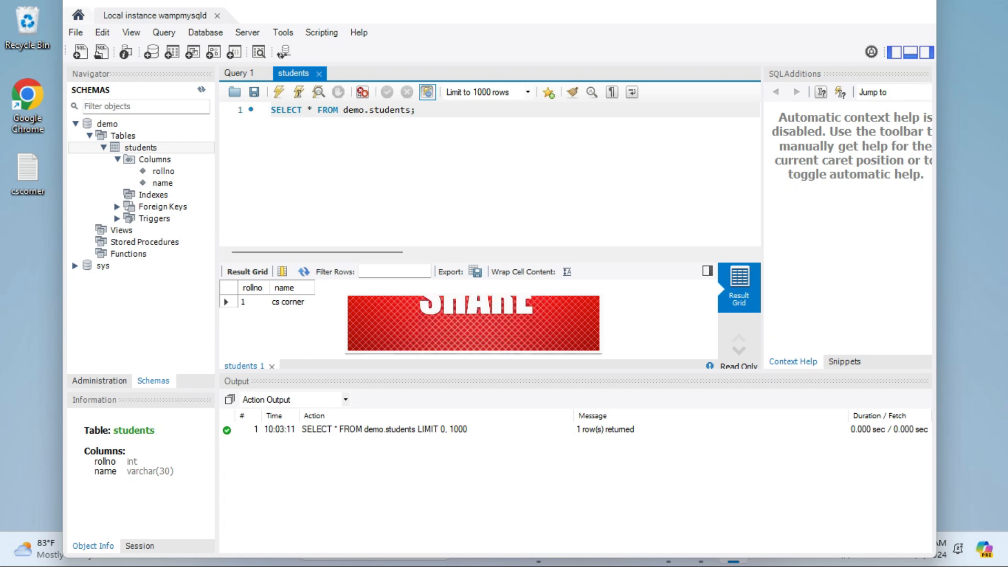